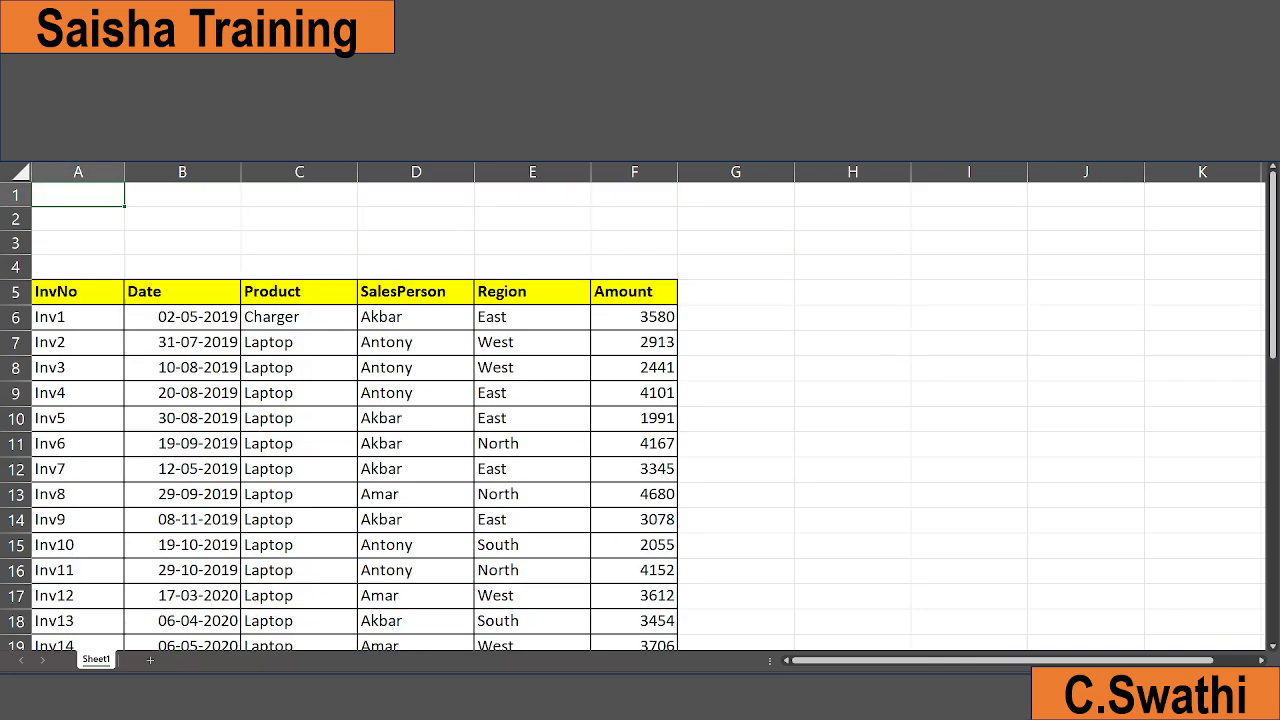
# Paste the table's column headers into row 1 as a criteria range and run Advanced Filter on the sales table
pyautogui.write('InvNo\tDate\tProduct\tSalesPerson\tRegion\tAmount')
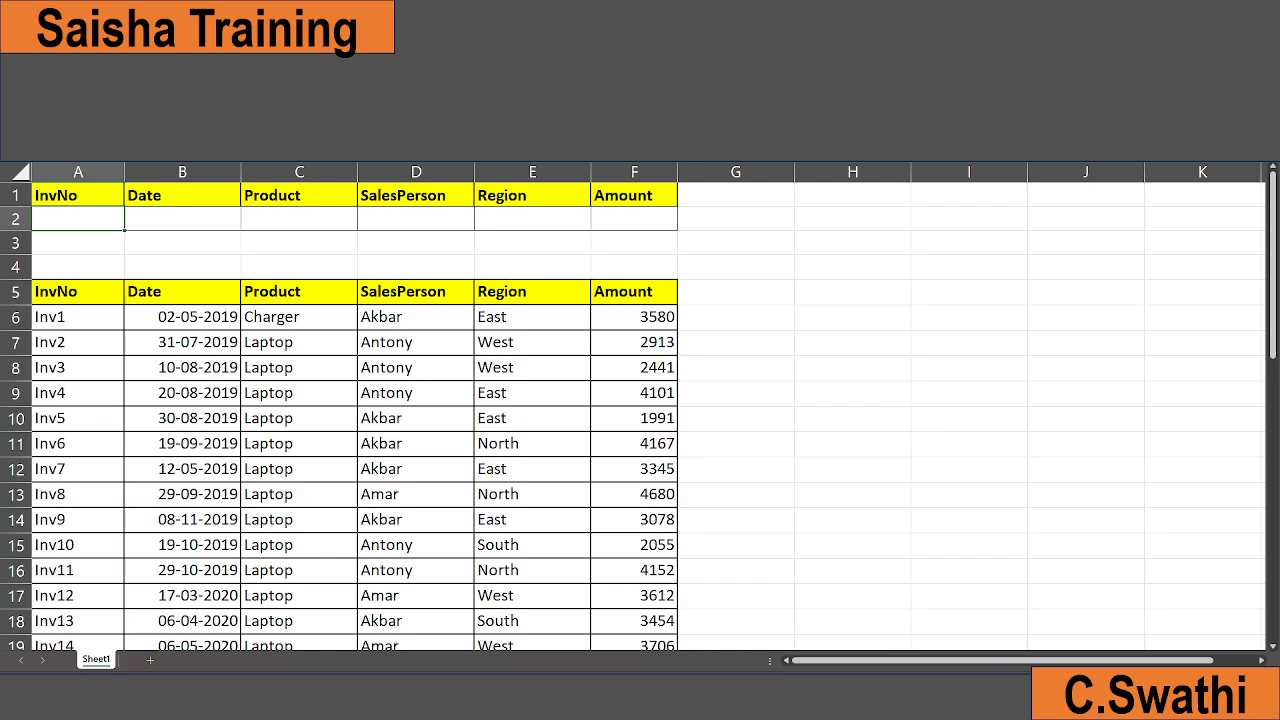
pyautogui.hotkey('alt', 'a')
pyautogui.press('q')
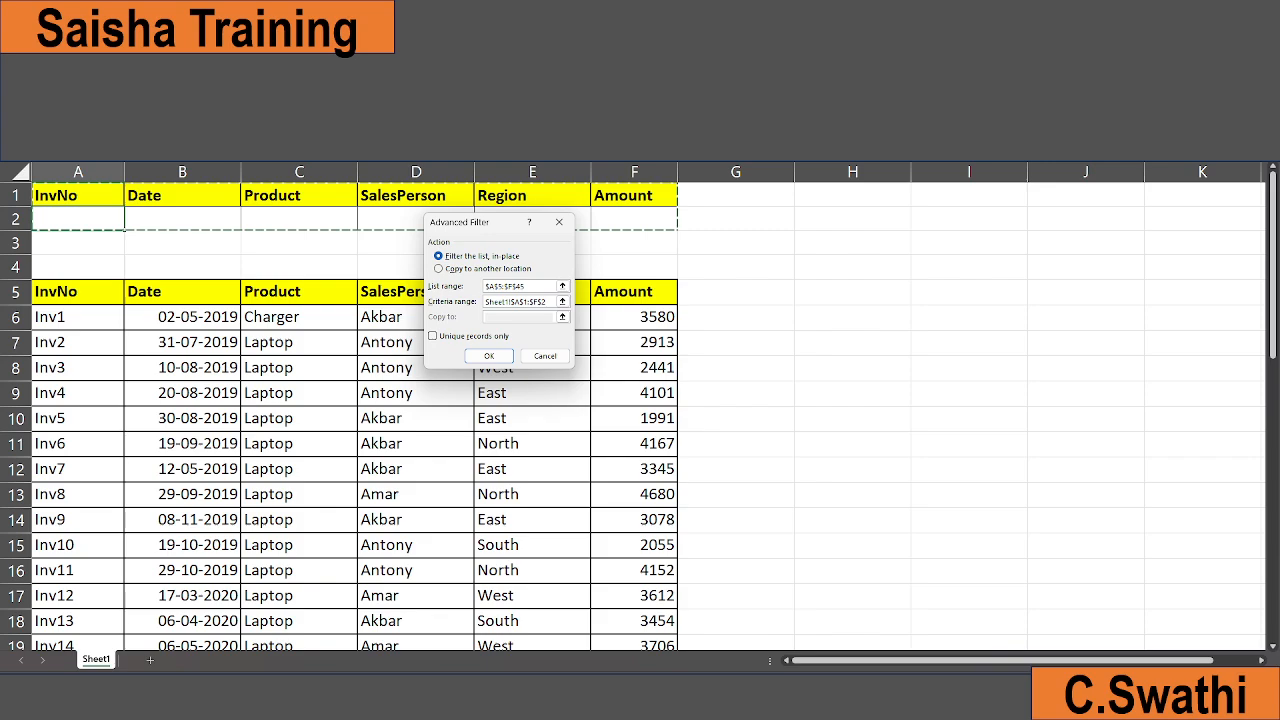
pyautogui.press('Return')
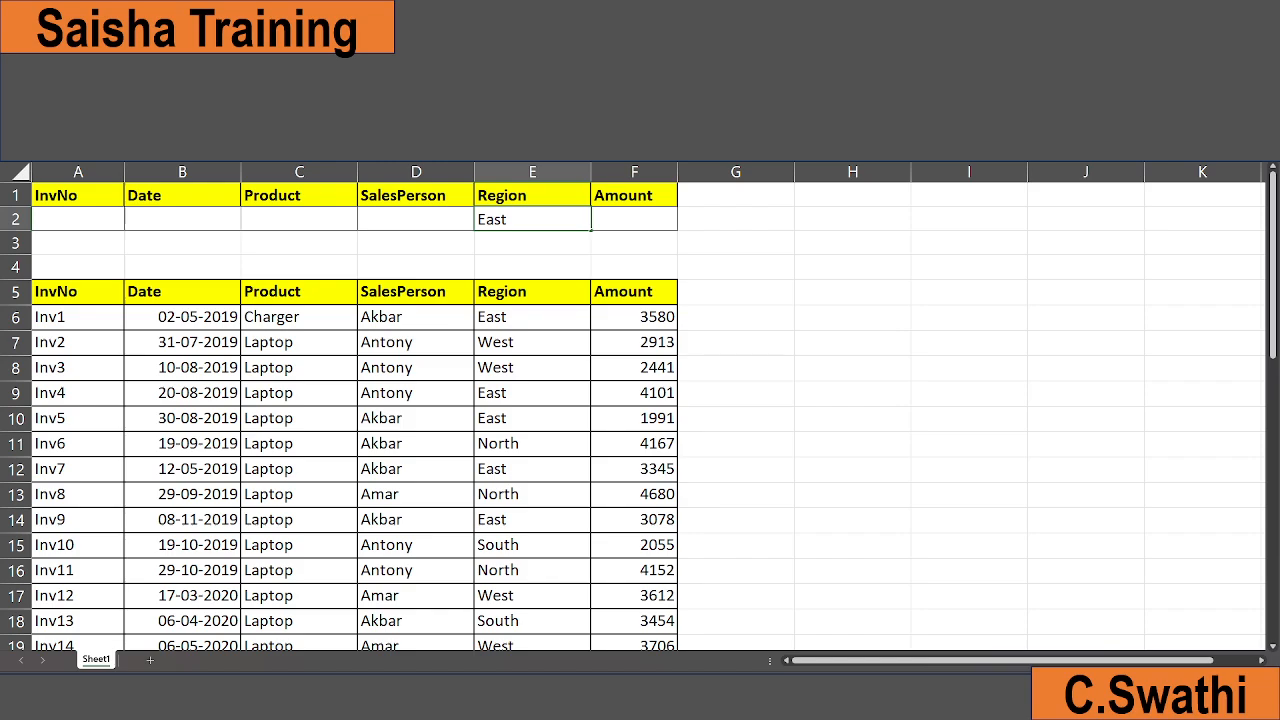
# Enter East as the Region criterion and apply Advanced Filter in place to show only East rows
pyautogui.press('Return')
pyautogui.hotkey('alt', 'a')
pyautogui.press('q')
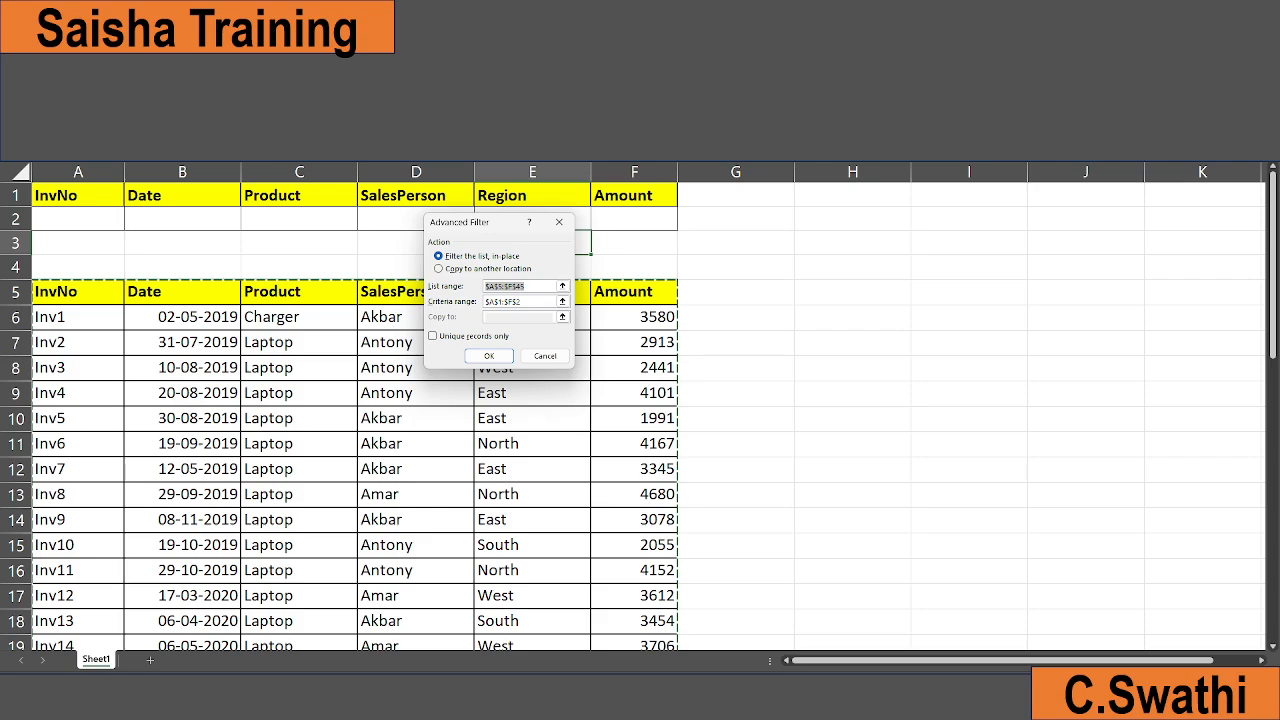
pyautogui.press('Return')
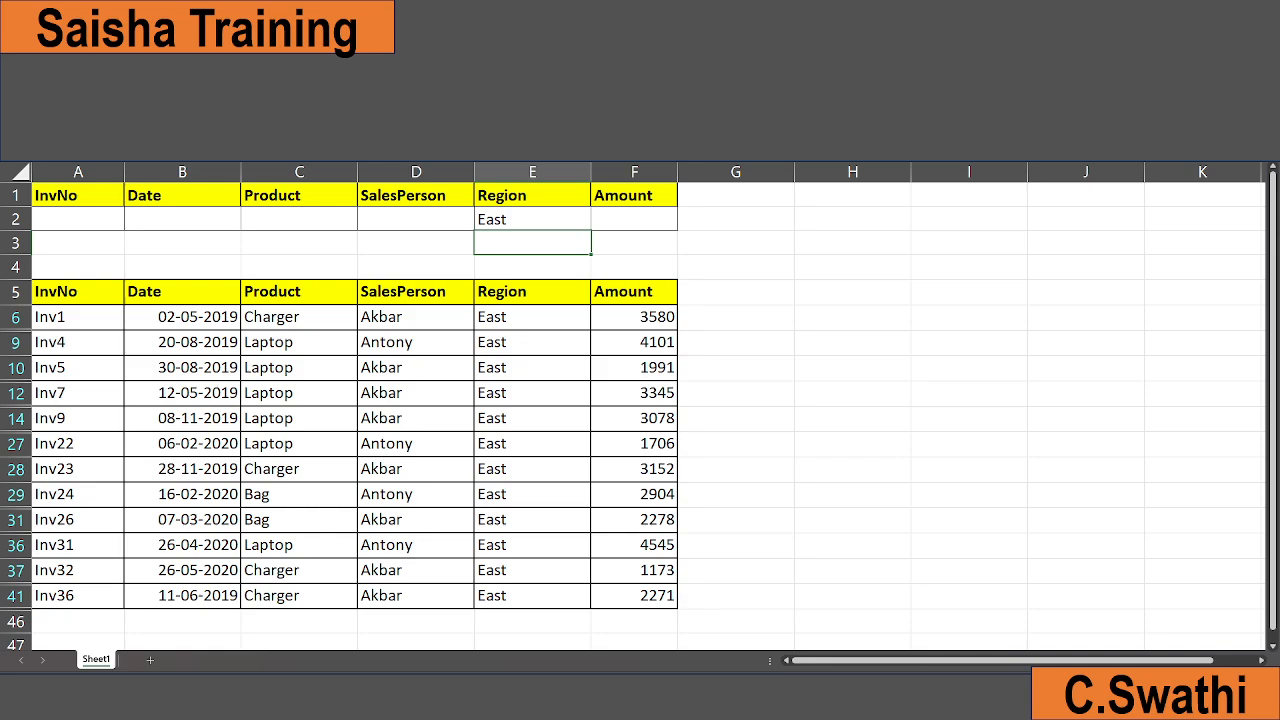
# Replace the Region criterion with West and reapply Advanced Filter
pyautogui.click(532, 219)
pyautogui.press('Delete')
pyautogui.write('West')
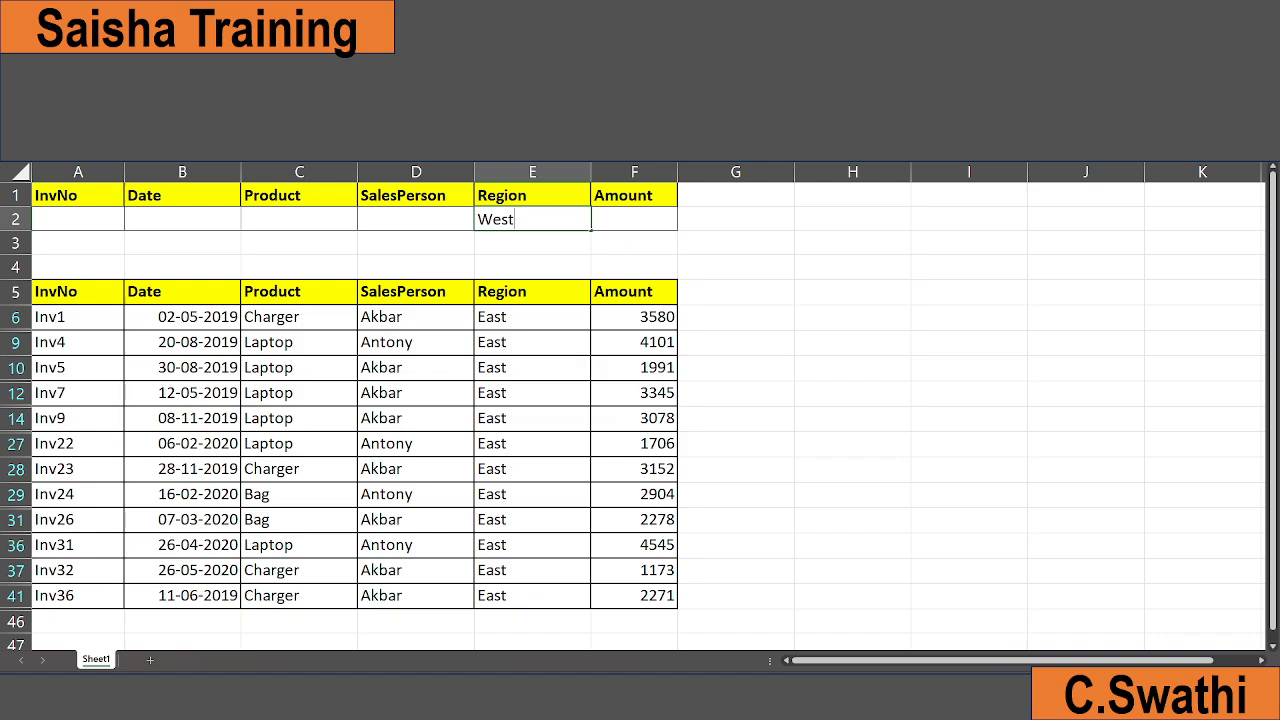
pyautogui.press('Return')
pyautogui.hotkey('alt', 'a')
pyautogui.press('q')
pyautogui.press('Return')
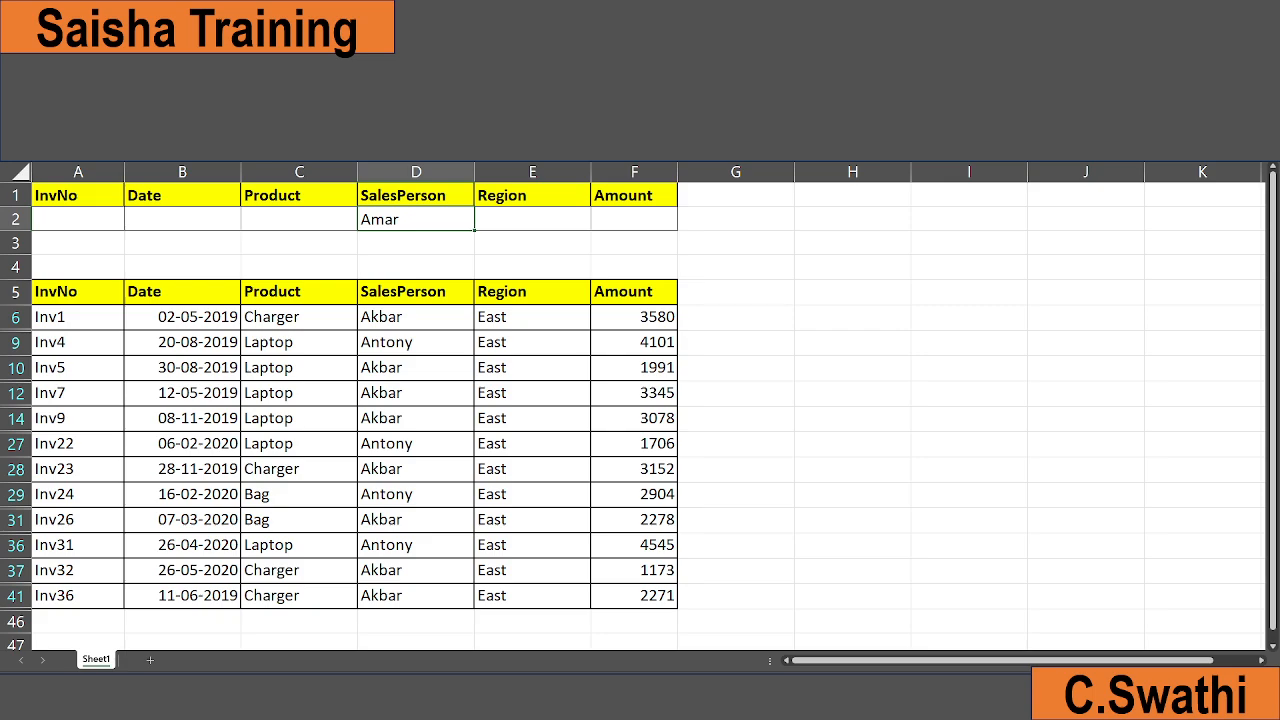
# Set the SalesPerson criterion to Amar and apply Advanced Filter in place
pyautogui.press('Return')
pyautogui.hotkey('alt', 'a')
pyautogui.press('q')
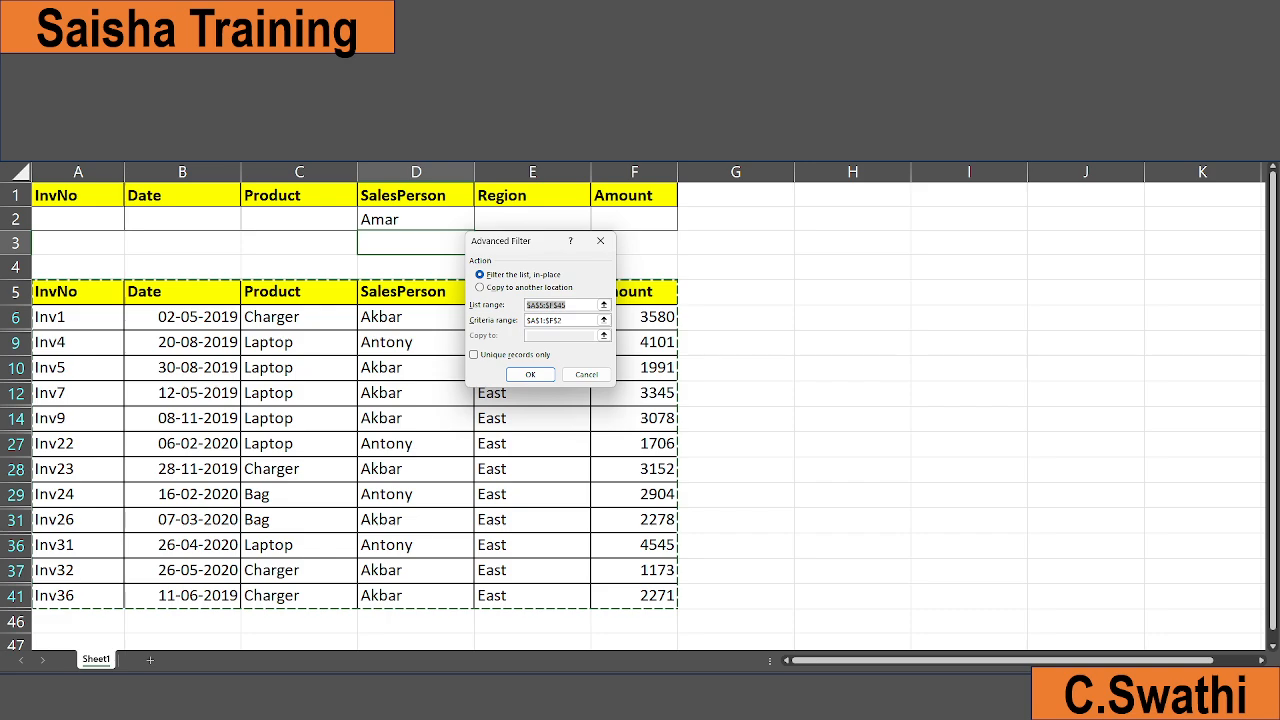
pyautogui.press('Return')
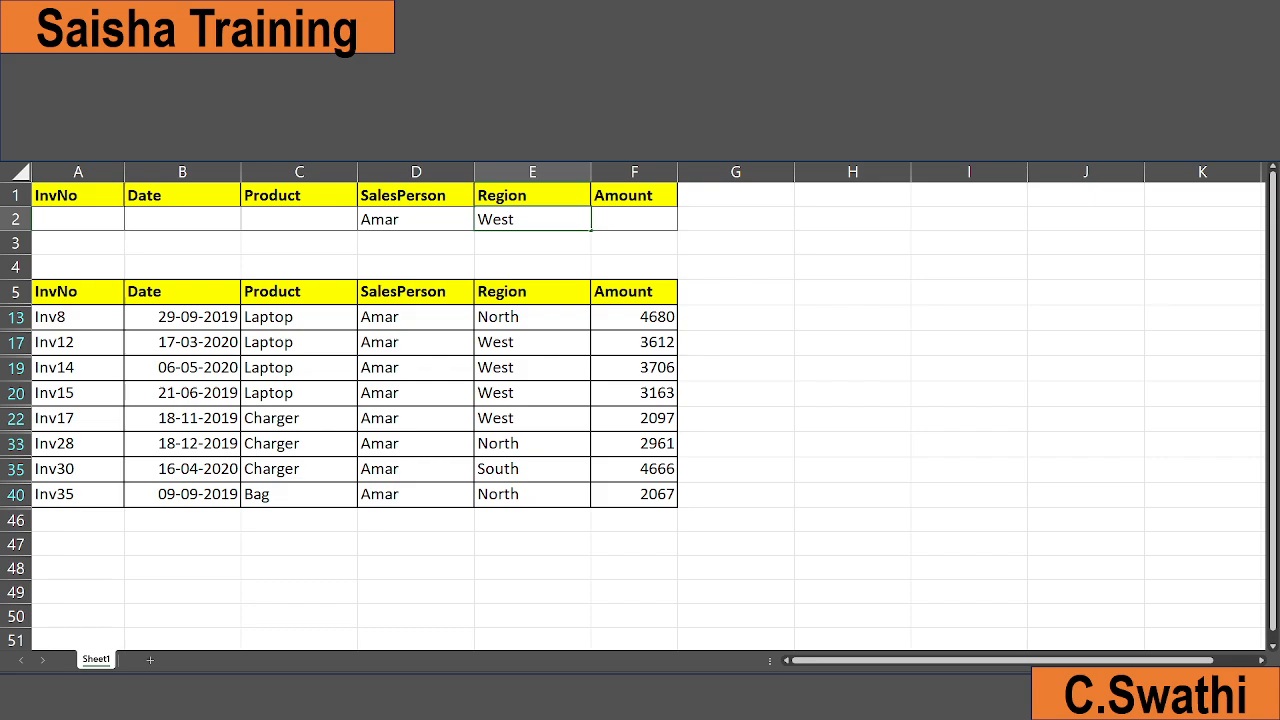
# Apply Advanced Filter with both SalesPerson Amar and Region West as criteria
pyautogui.hotkey('alt', 'a')
pyautogui.press('q')
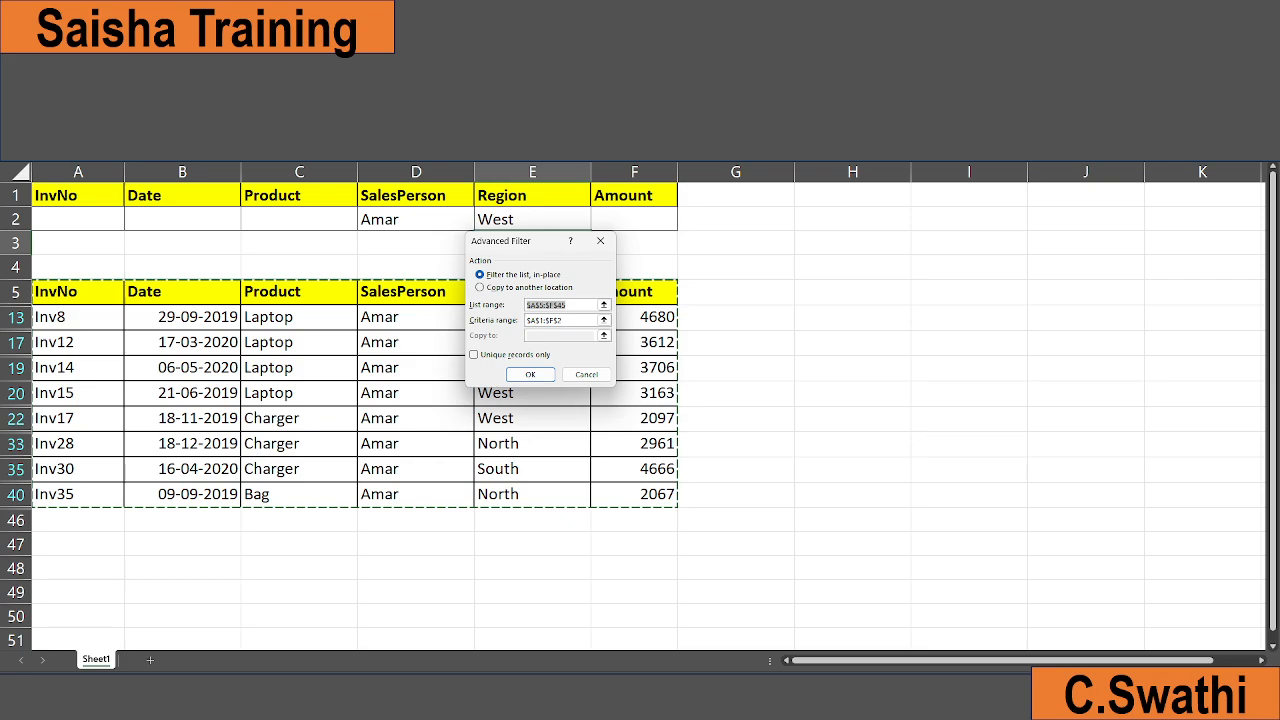
pyautogui.press('Return')
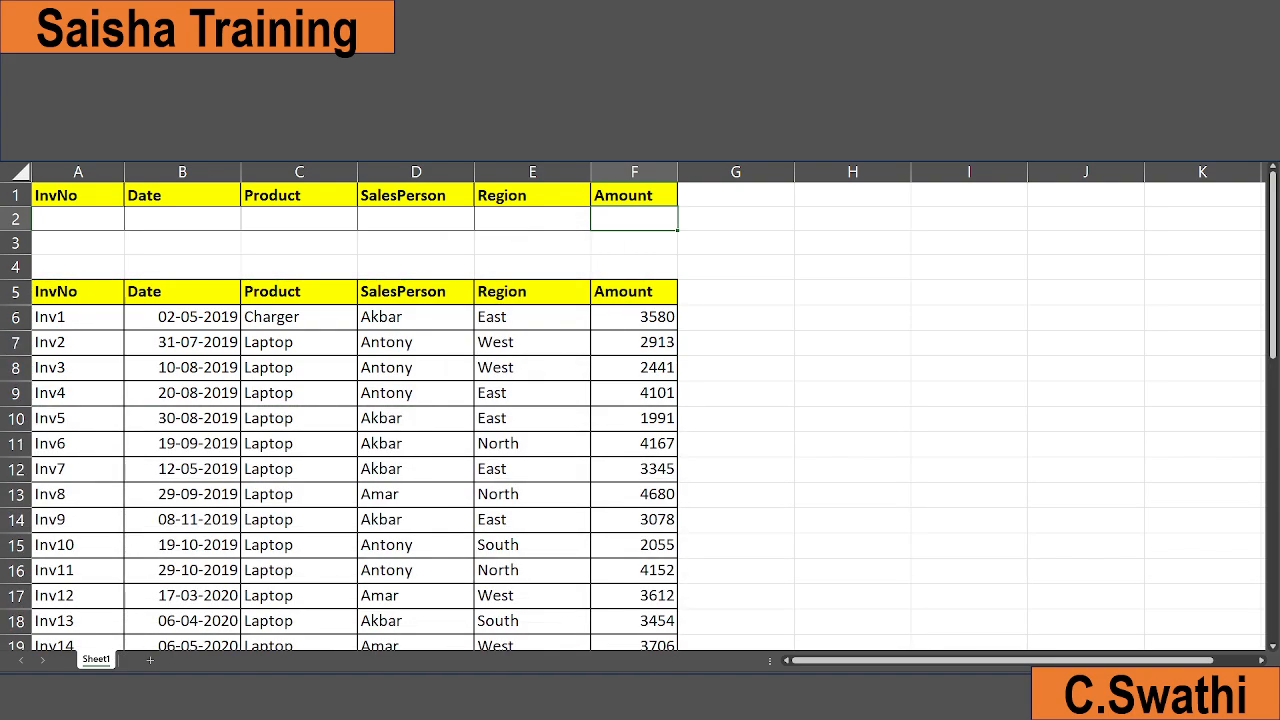
# Enter <2000 as the Amount criterion and apply Advanced Filter in place
pyautogui.write('<2000')
pyautogui.press('Return')
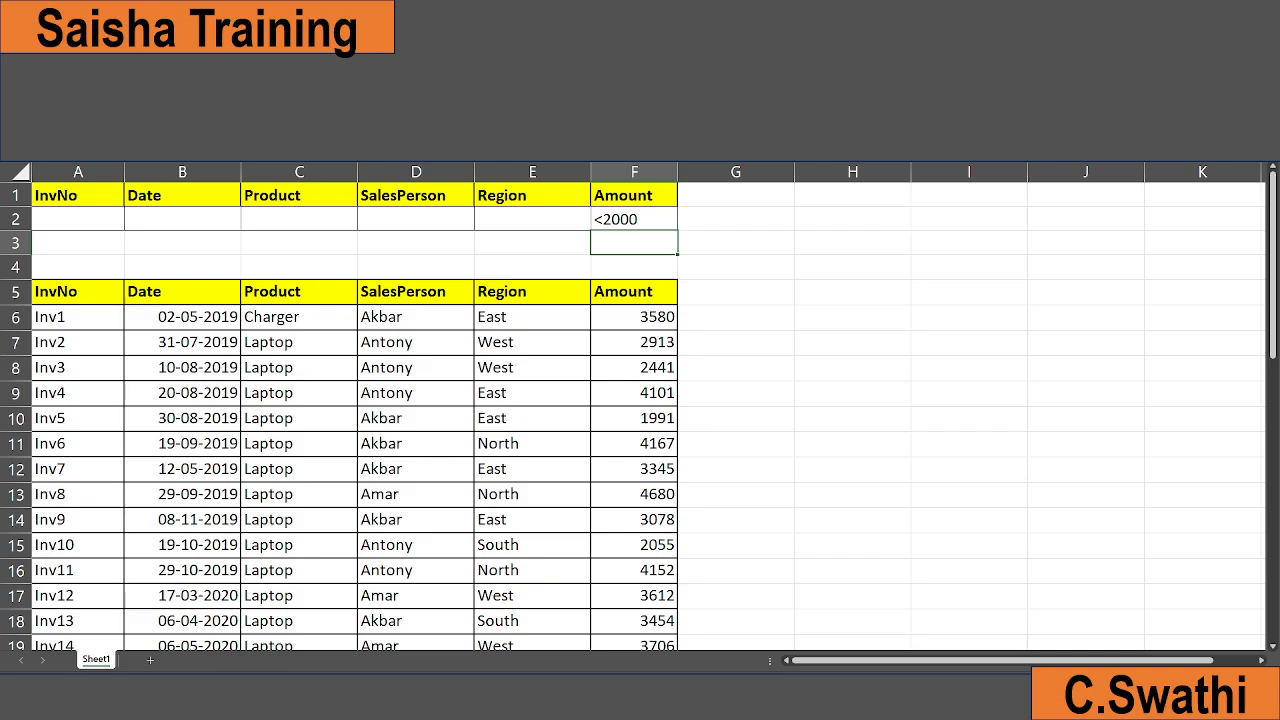
pyautogui.hotkey('alt', 'a')
pyautogui.press('q')
pyautogui.press('Return')
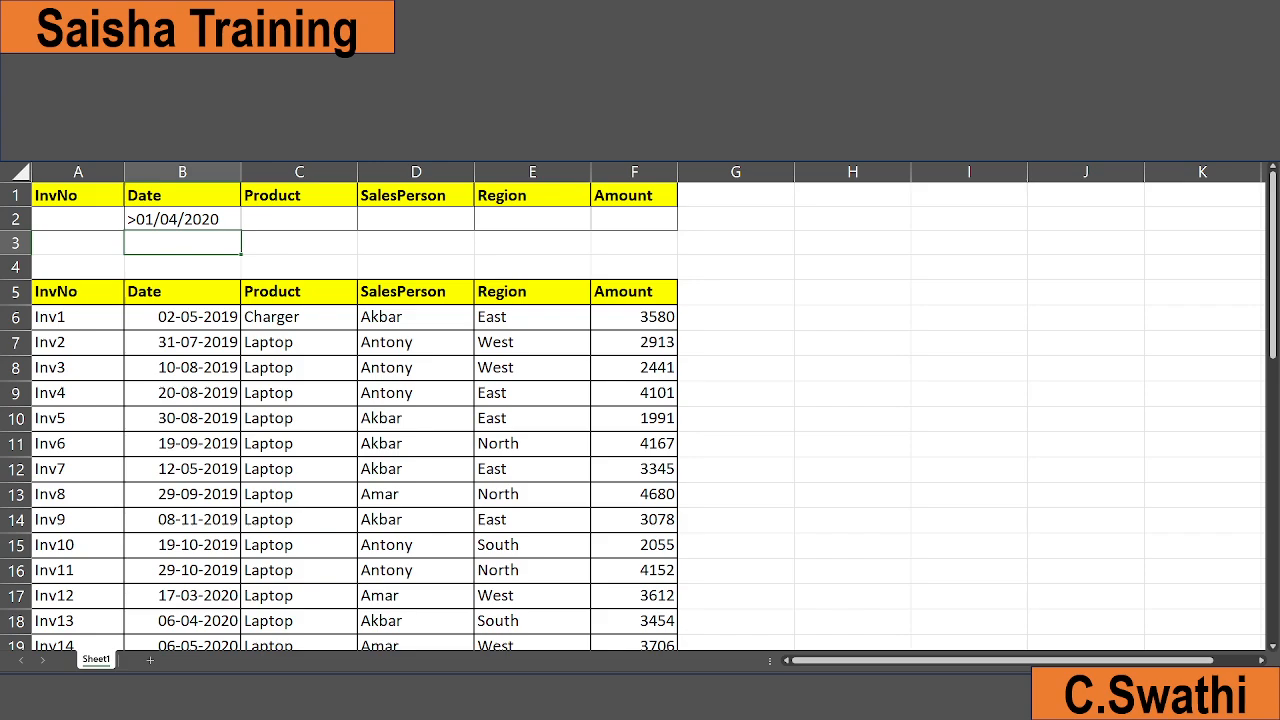
# Apply Advanced Filter with the Date criterion >01/04/2020
pyautogui.hotkey('alt', 'a')
pyautogui.press('q')
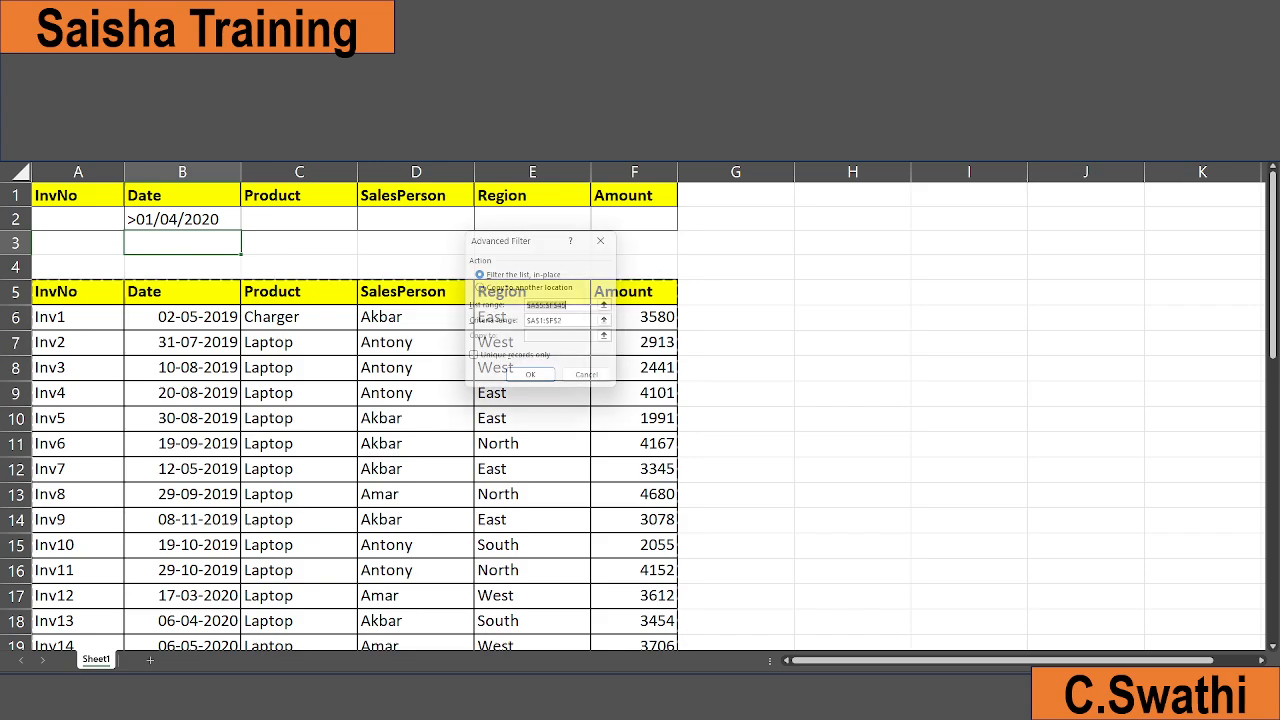
pyautogui.press('Return')
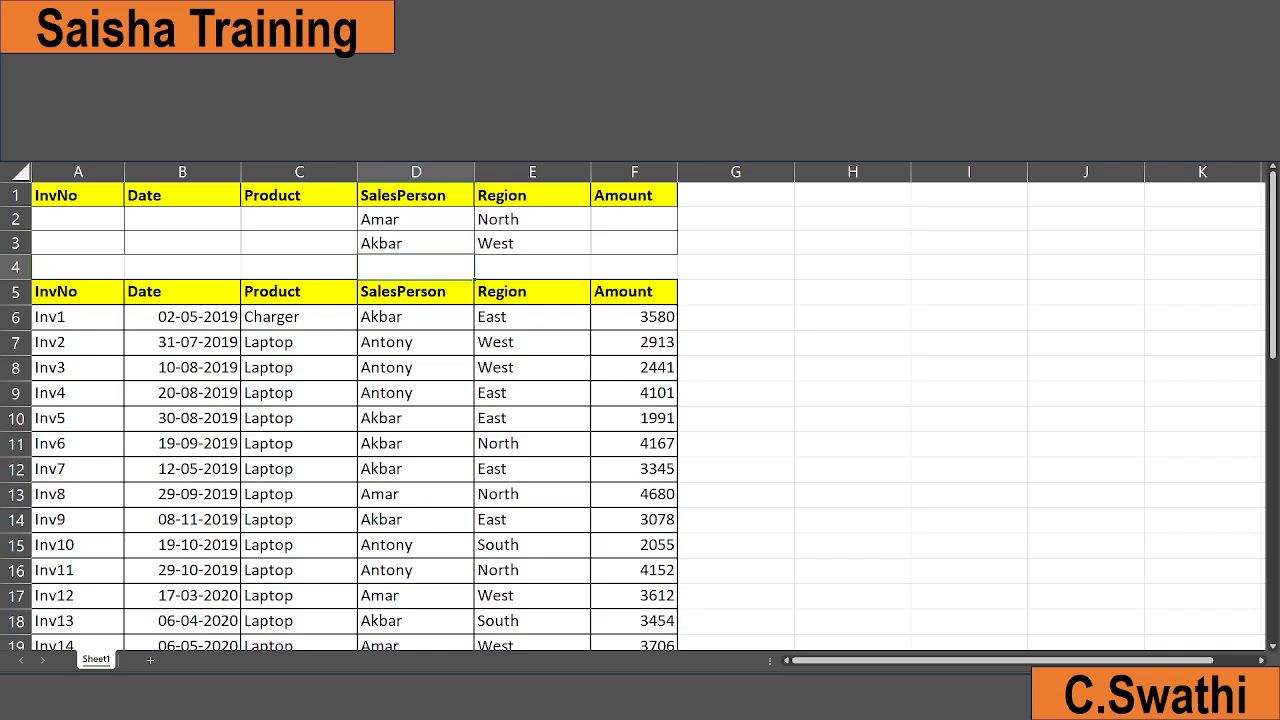
# Apply Advanced Filter with two criteria rows, Amar in North or Akbar in West, using range A1:F3
pyautogui.hotkey('alt', 'a')
pyautogui.press('q')
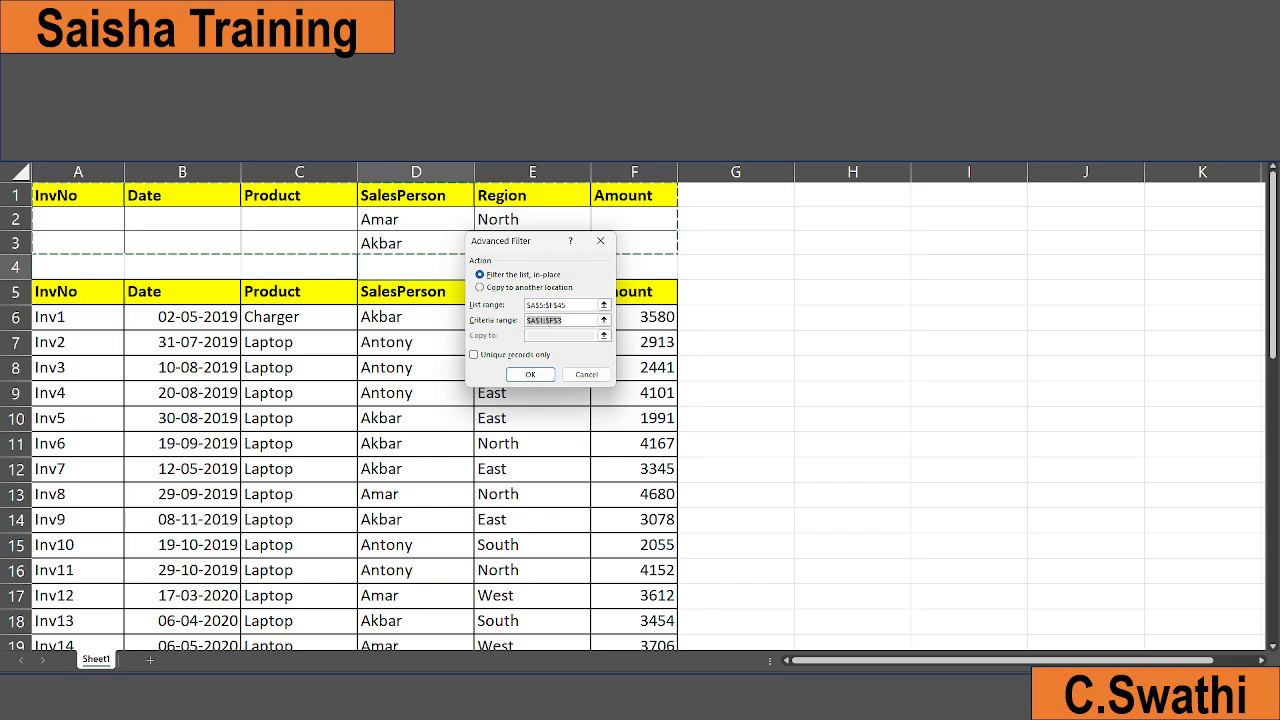
pyautogui.press('Return')
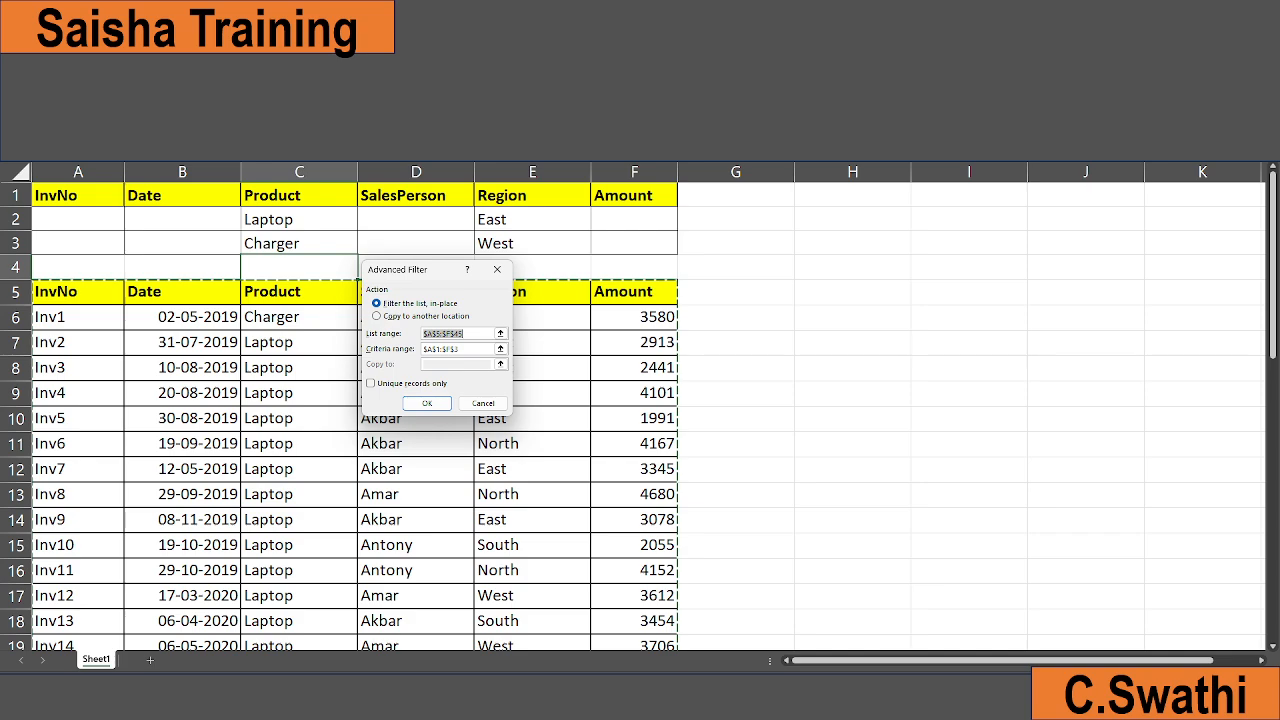
# Apply Advanced Filter for Laptop in East or Charger in West, then for Amount <1500 or >4500
pyautogui.press('Return')
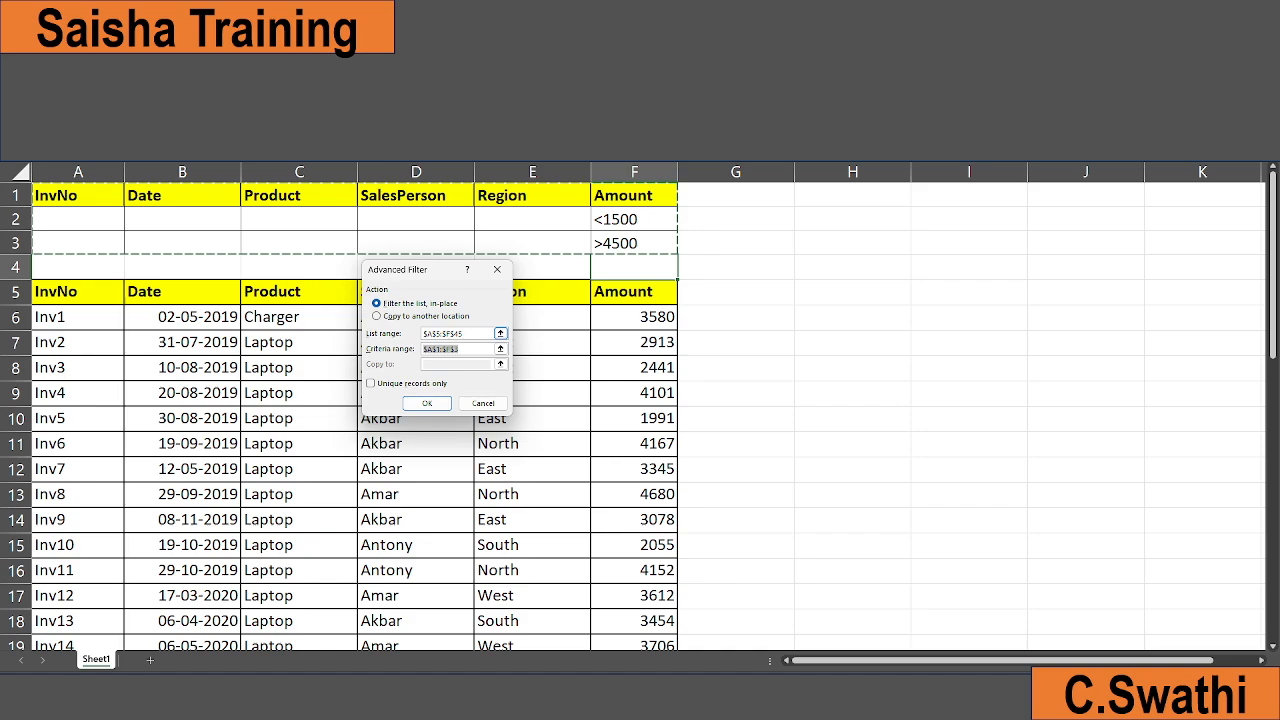
pyautogui.press('Return')
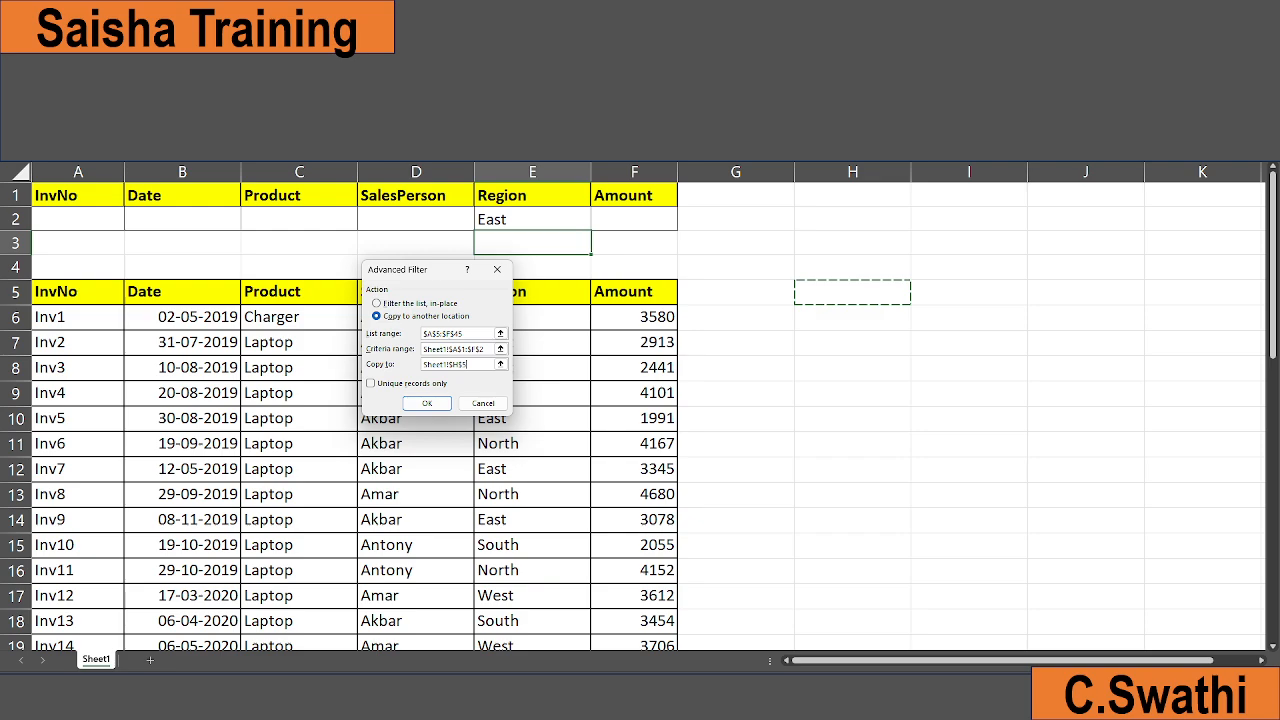
# Copy the East-region records to another location starting at H5, with unique records only enabled
pyautogui.press('Return')
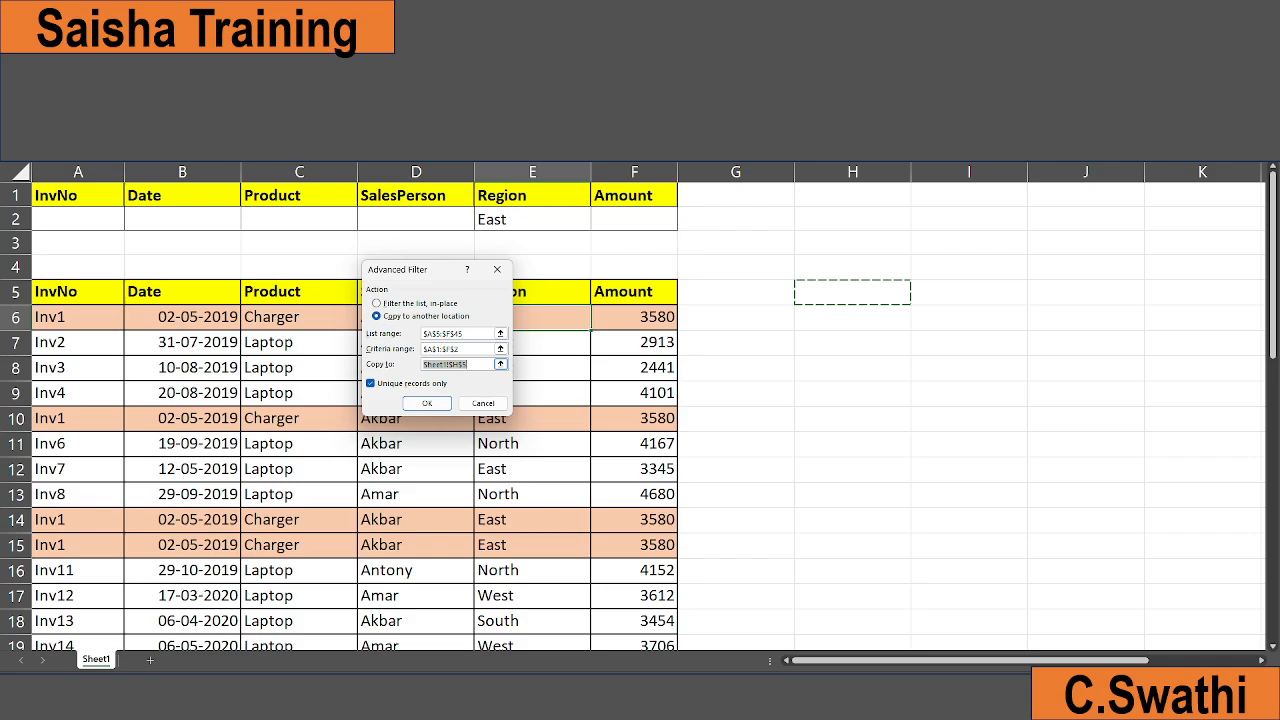
pyautogui.click(427, 404)
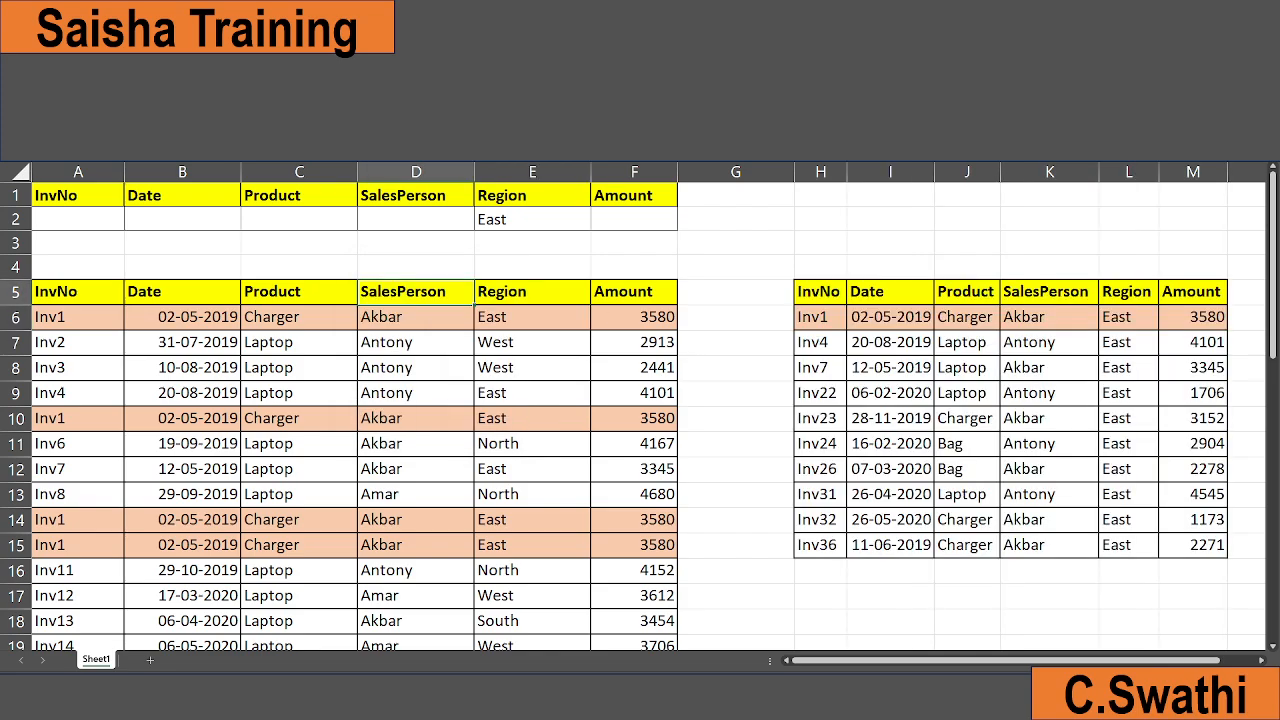